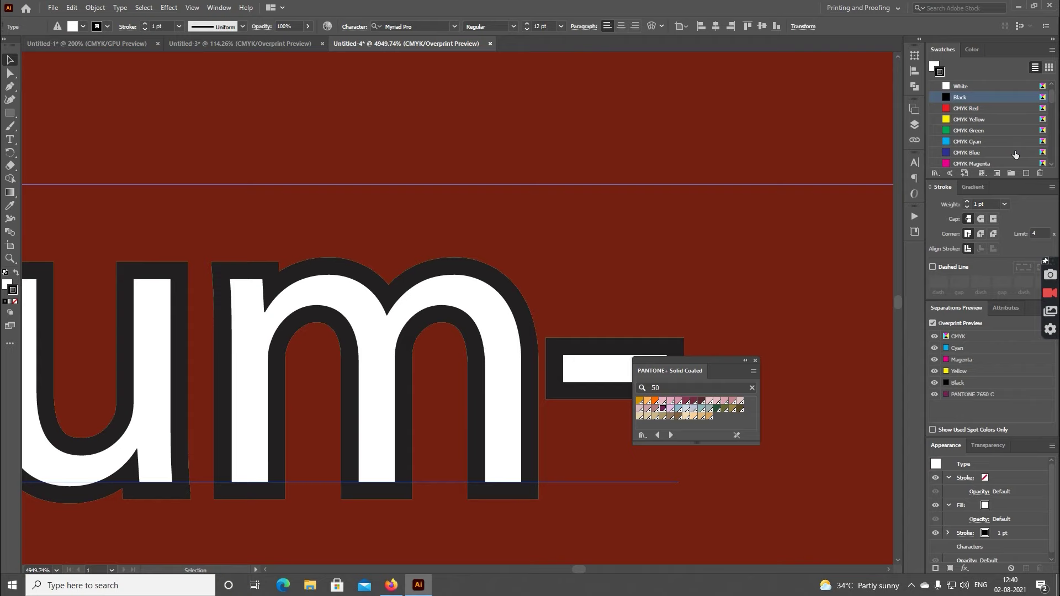
# Give the text stroke PANTONE 7650 C after briefly trying CMYK Blue, then deselect
pyautogui.click(1033, 154)
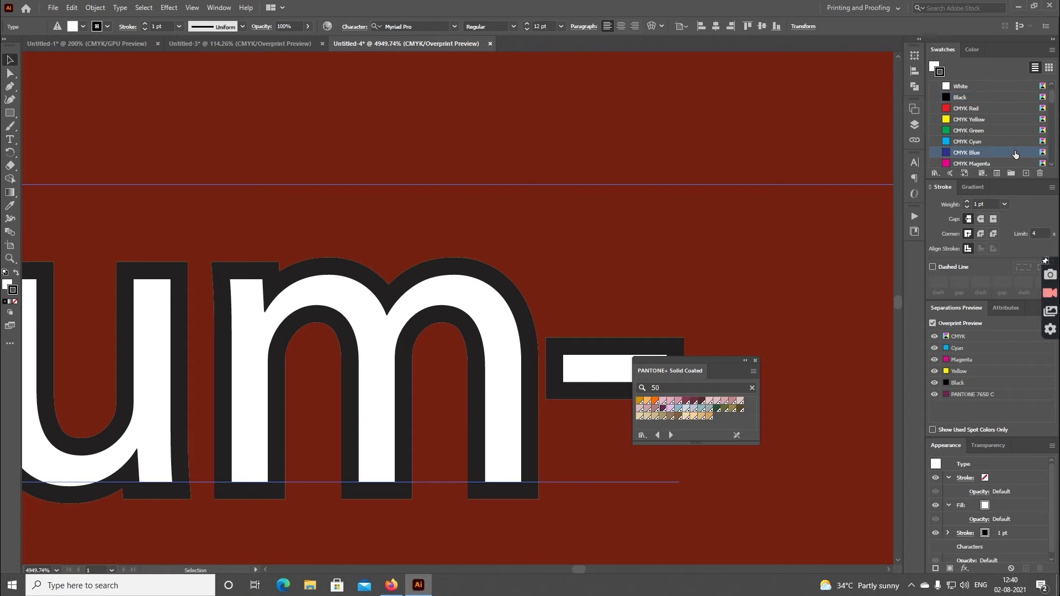
pyautogui.scroll(-3, 1011, 160)
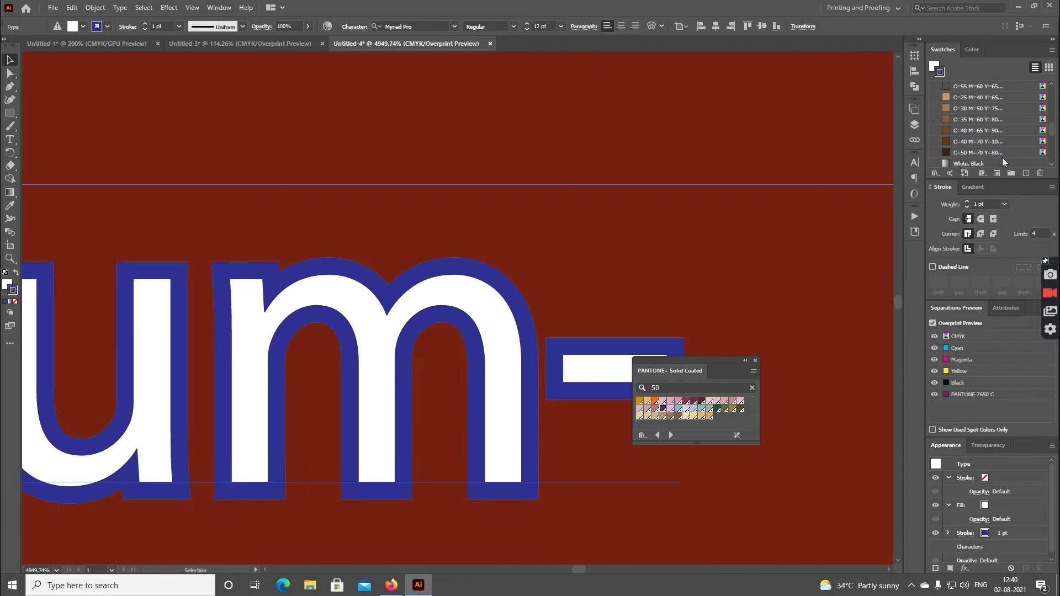
pyautogui.scroll(-2, 1005, 159)
pyautogui.scroll(-2, 1003, 161)
pyautogui.scroll(3, 1004, 162)
pyautogui.scroll(3, 1004, 161)
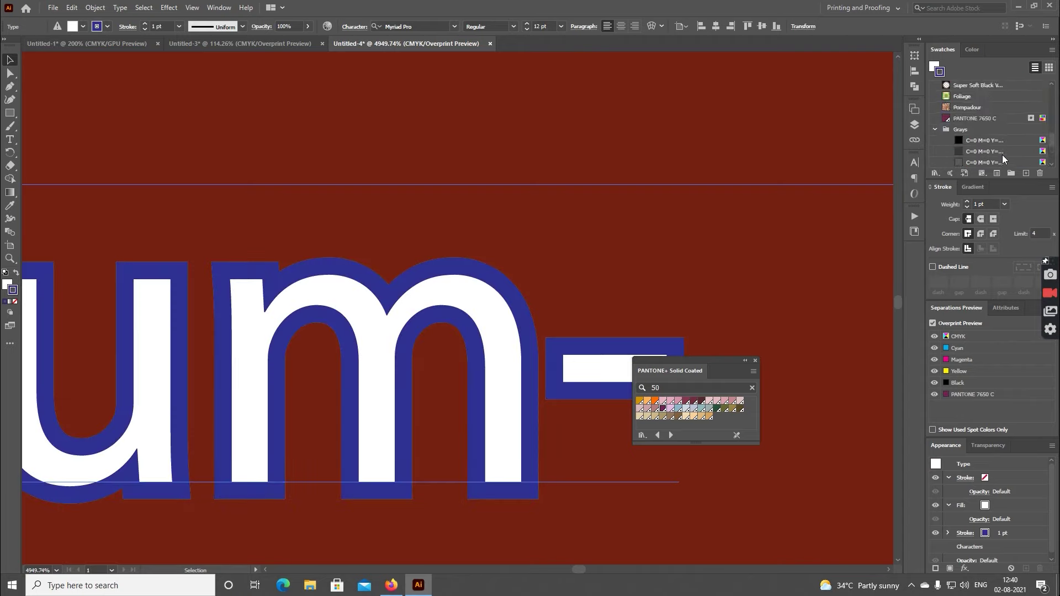
pyautogui.click(1004, 119)
pyautogui.hotkey('ctrl', '-')
# Zoom in on the m and hyphen, then isolate and restore the Yellow separation plate
pyautogui.press('z')
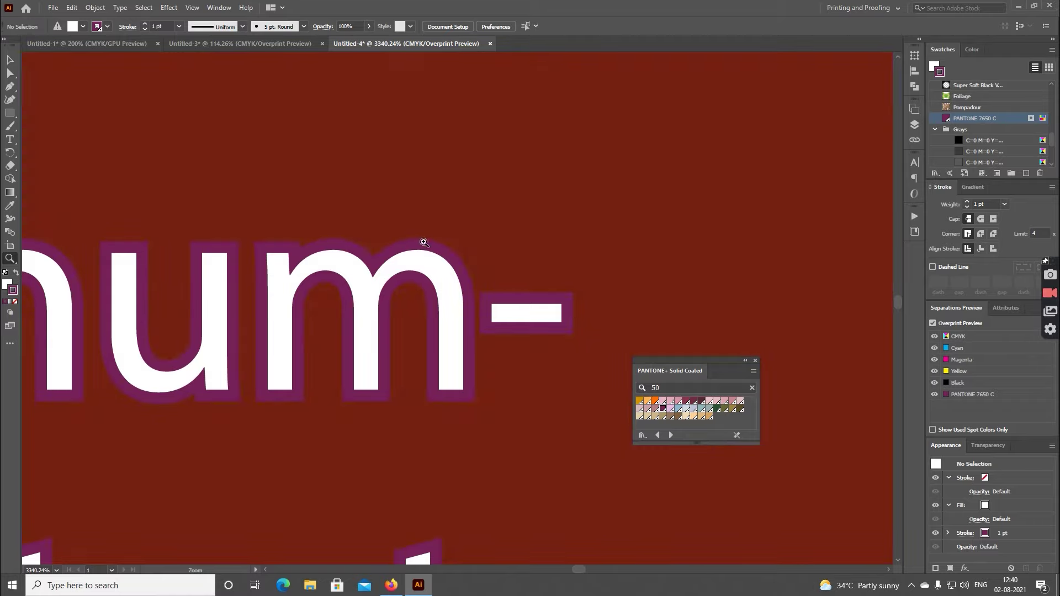
pyautogui.moveTo(356, 188); pyautogui.dragTo(604, 412)
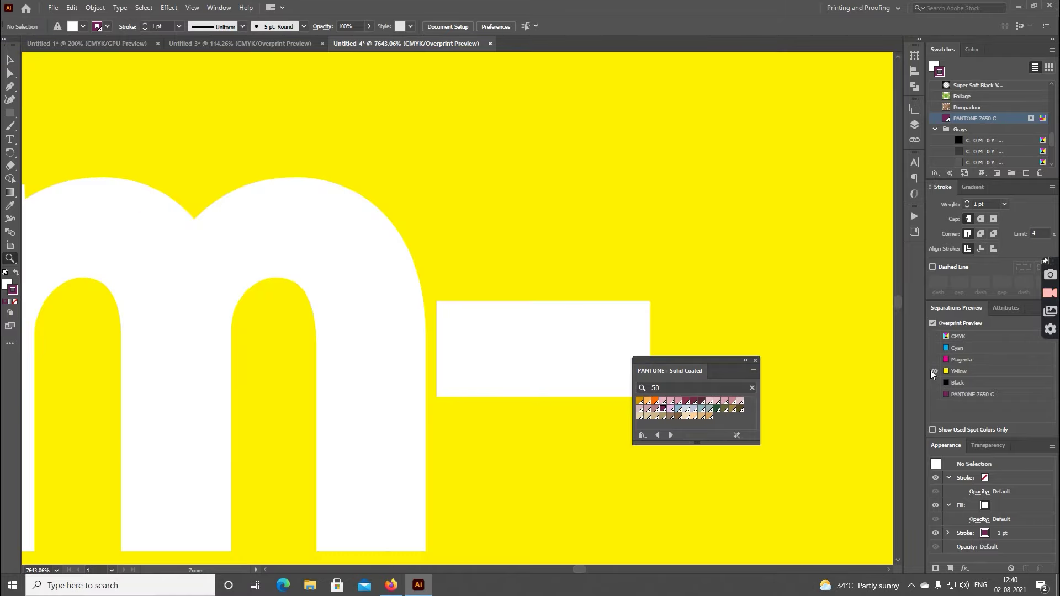
pyautogui.keyDown('alt'); pyautogui.click(934, 373); pyautogui.keyUp('alt')
pyautogui.keyDown('alt'); pyautogui.click(933, 374); pyautogui.keyUp('alt')
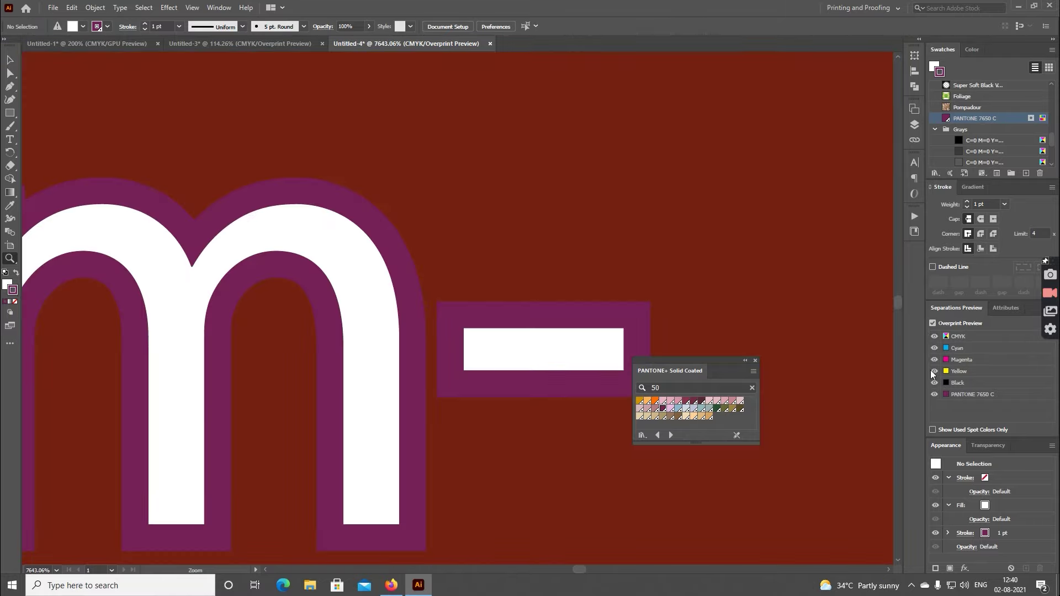